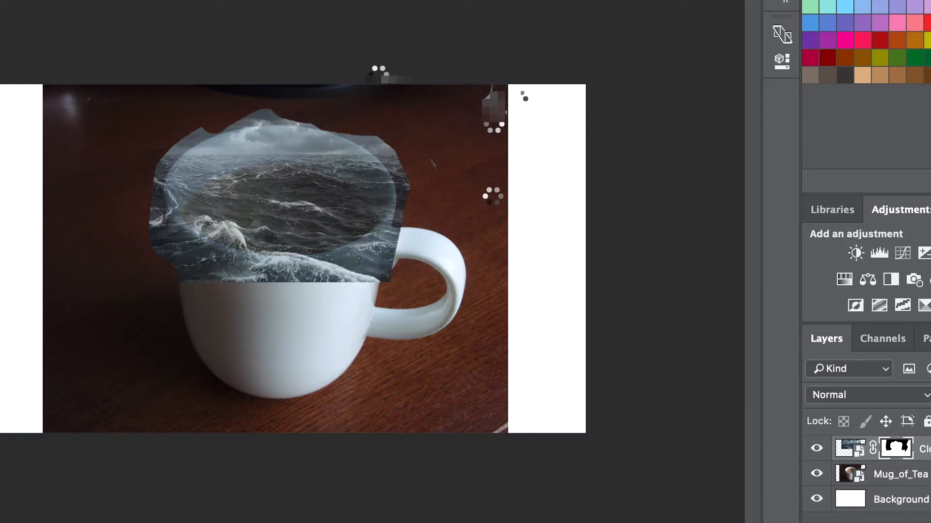
pyautogui.moveTo(536, 52); pyautogui.dragTo(542, 97)
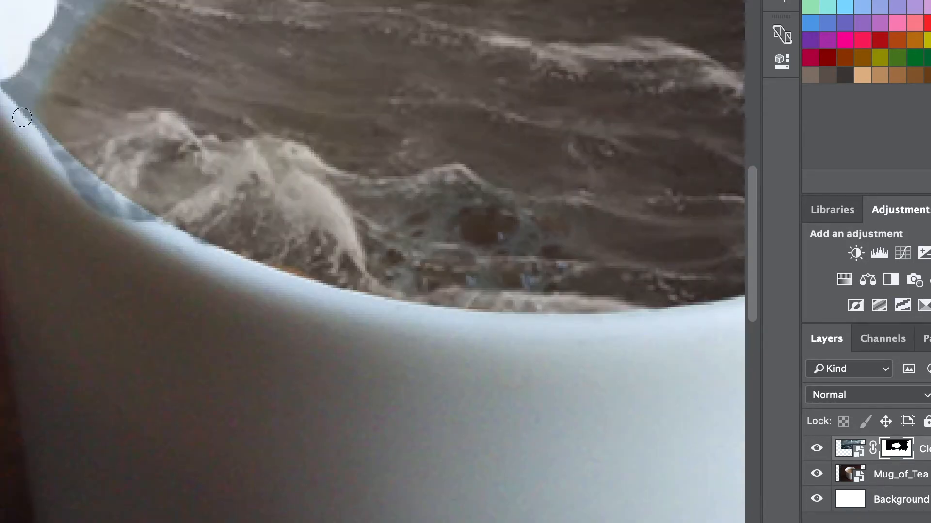
pyautogui.scroll(5, 60, 150)
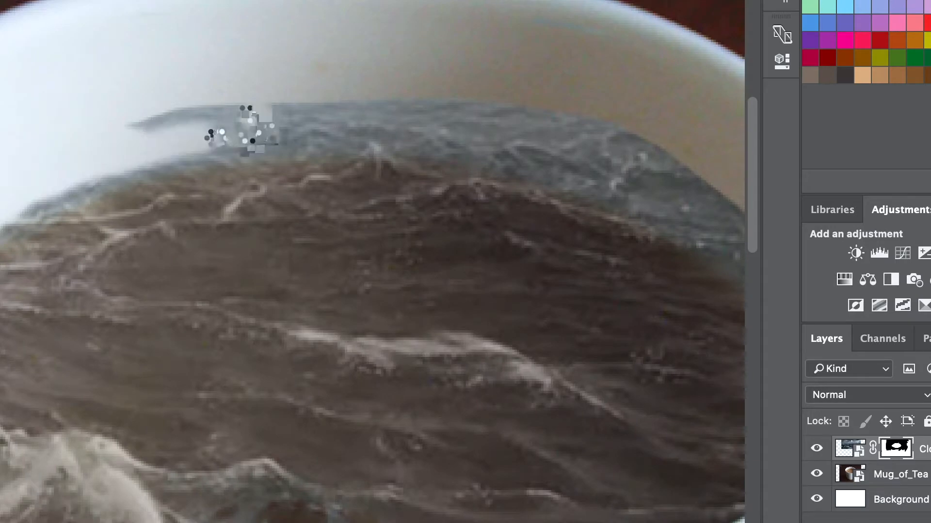
pyautogui.press('super+minus')
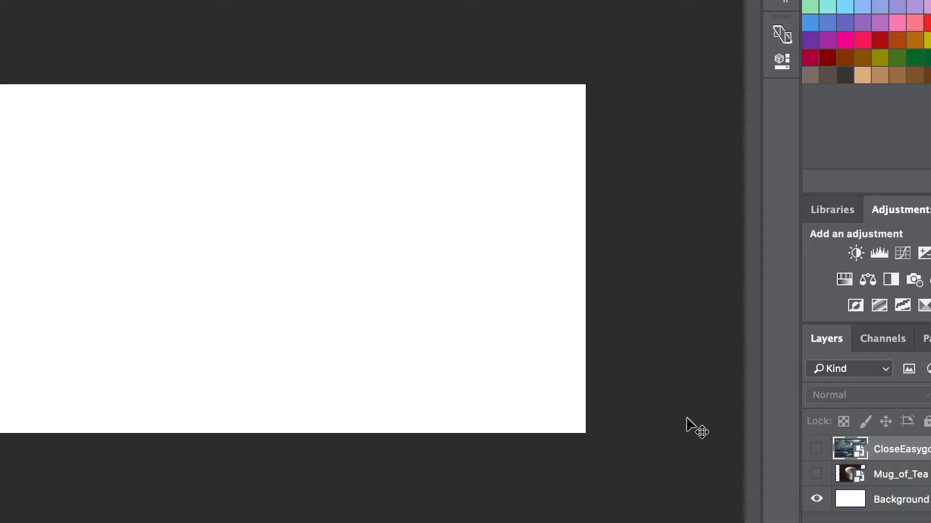
# Show the Mug_of_Tea and ocean image layers, and scale the ocean image down so it covers the mug's opening.
pyautogui.click(817, 474)
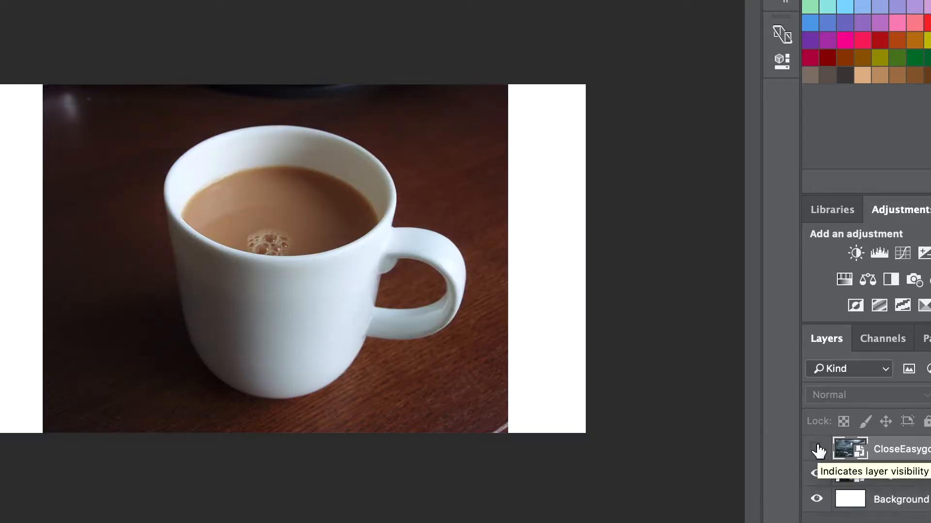
pyautogui.click(817, 450)
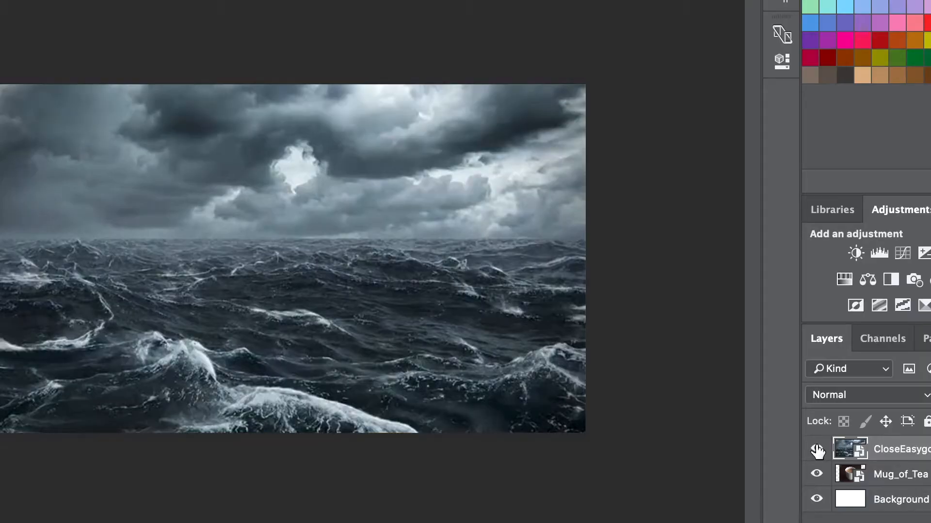
pyautogui.hotkey('ctrl', 't')
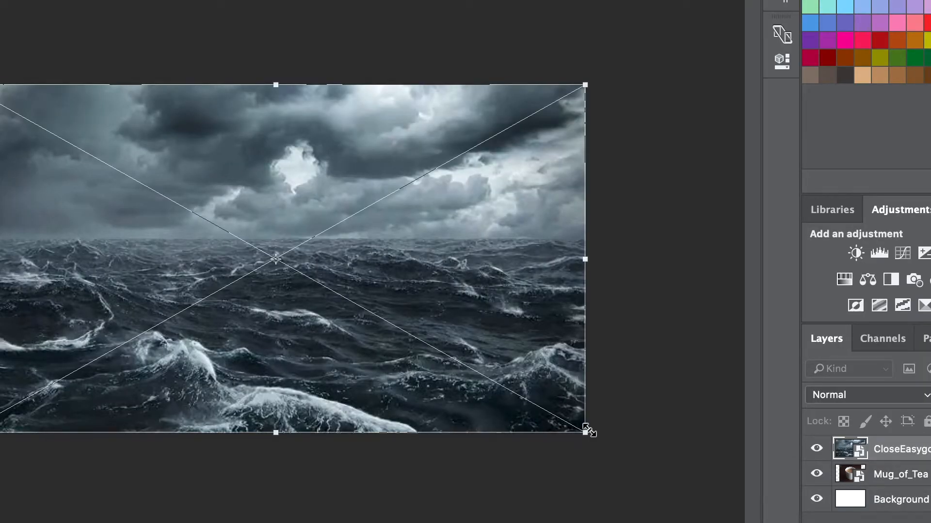
pyautogui.moveTo(585, 433); pyautogui.dragTo(464, 361)
pyautogui.moveTo(0, 85); pyautogui.dragTo(51, 131)
pyautogui.moveTo(337, 269); pyautogui.dragTo(364, 190)
pyautogui.press('Return')
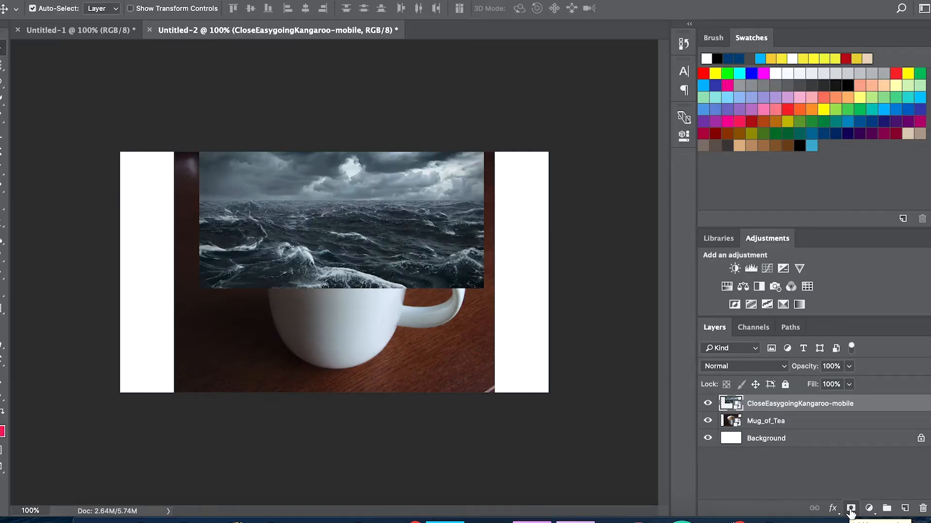
# Add a layer mask to the CloseEasygoingKangaroo-mobile layer and activate the Brush tool with a 60 px round tip at 100% hardness.
pyautogui.click(851, 509)
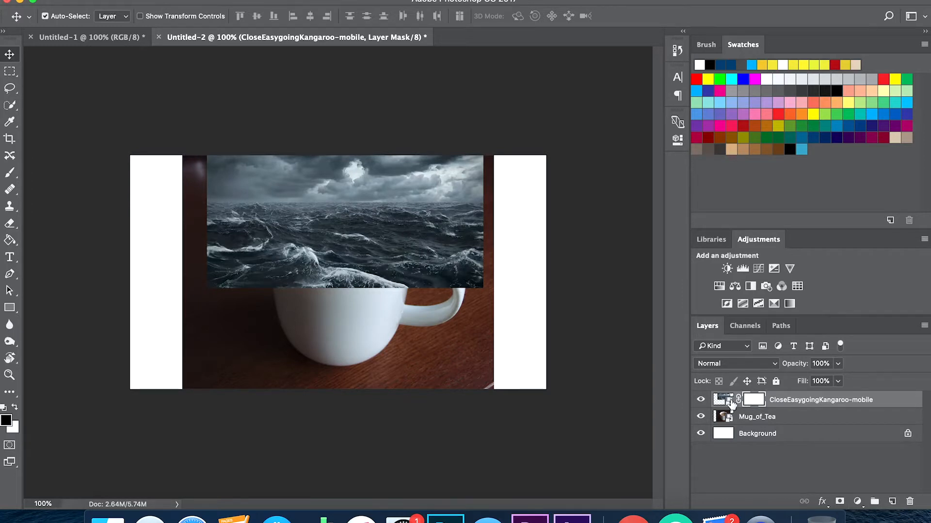
pyautogui.press('b')
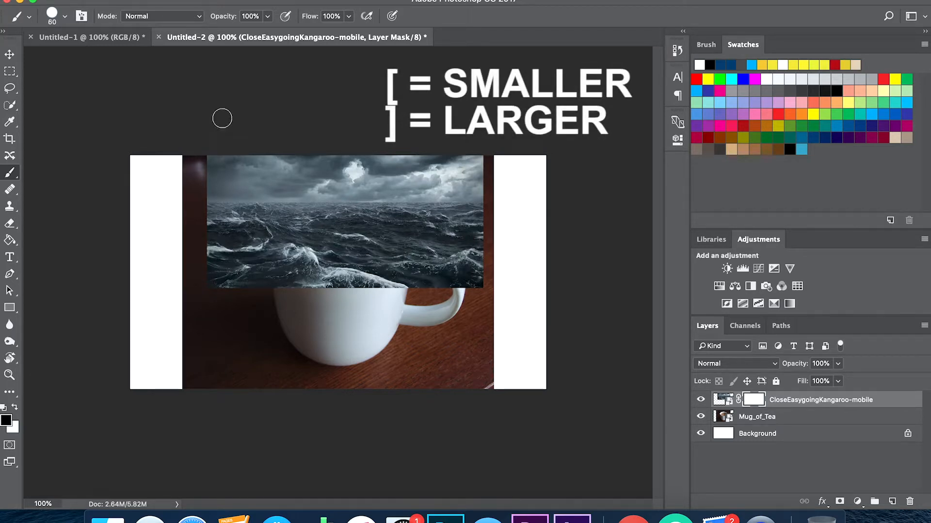
pyautogui.press(']')
pyautogui.click(65, 17)
pyautogui.click(65, 20)
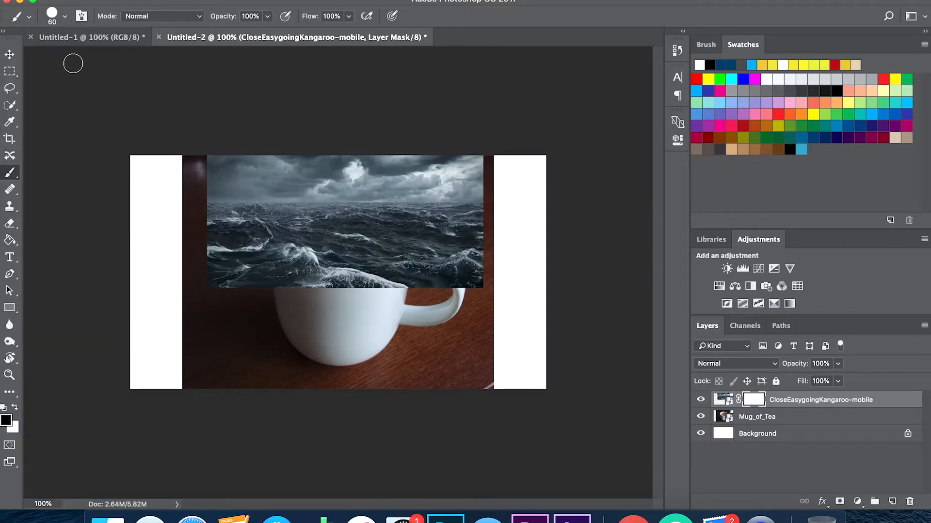
pyautogui.click(65, 16)
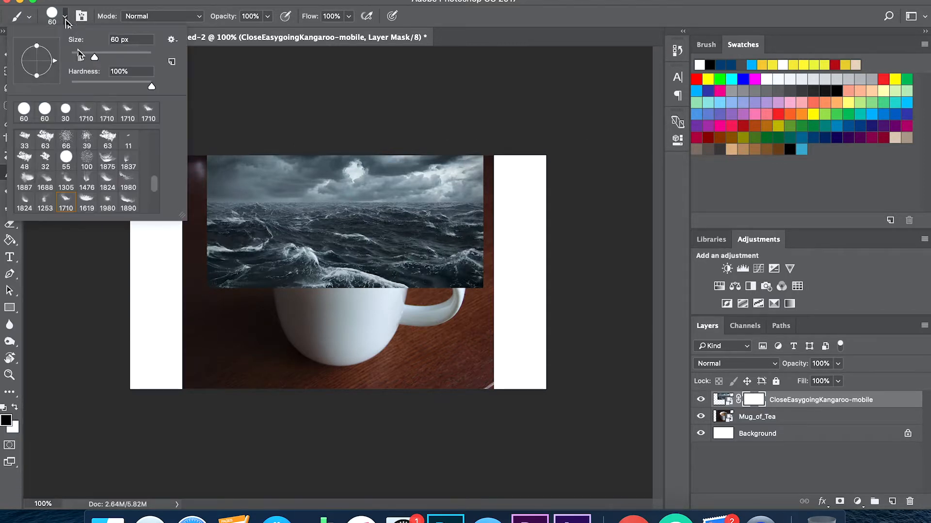
pyautogui.click(234, 101)
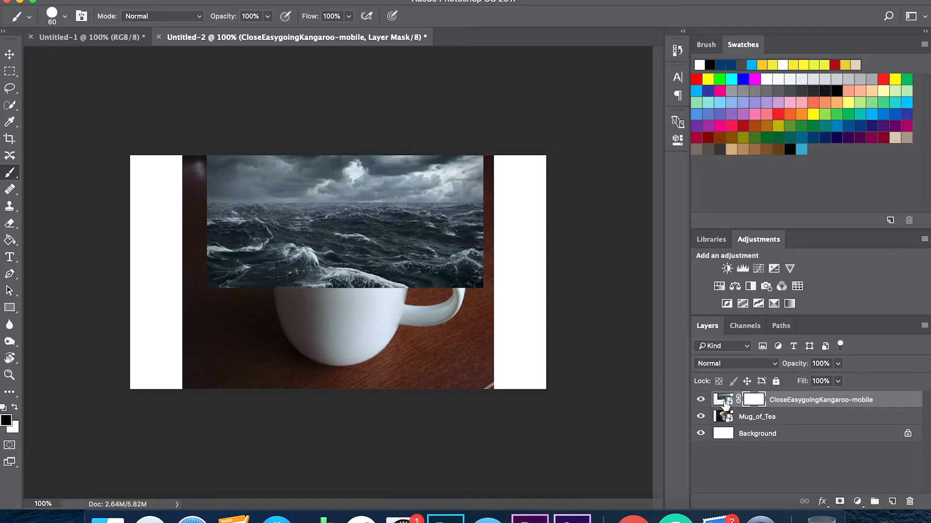
# Lower the ocean layer's opacity to 77% and make its layer mask active with black as the foreground colour.
pyautogui.click(723, 401)
pyautogui.moveTo(801, 368); pyautogui.dragTo(786, 370)
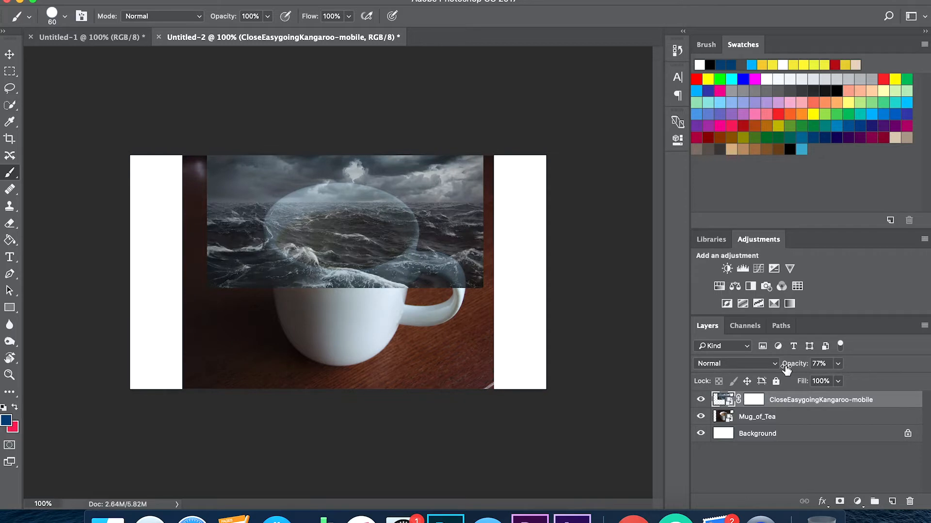
pyautogui.click(754, 400)
pyautogui.press('d')
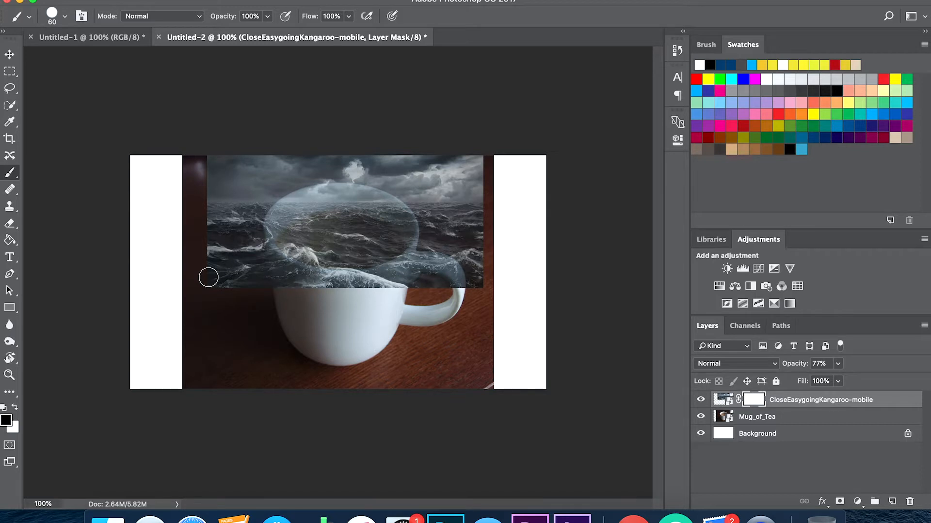
# Paint black on the ocean layer's mask to hide the image around the mug, below the front rim and over the handle.
pyautogui.moveTo(271, 160)
pyautogui.mouseDown()
pyautogui.moveTo(237, 192)
pyautogui.moveTo(225, 261)
pyautogui.moveTo(255, 295)
pyautogui.moveTo(245, 295)
pyautogui.moveTo(217, 146)
pyautogui.moveTo(204, 237)
pyautogui.moveTo(206, 291)
pyautogui.mouseUp()
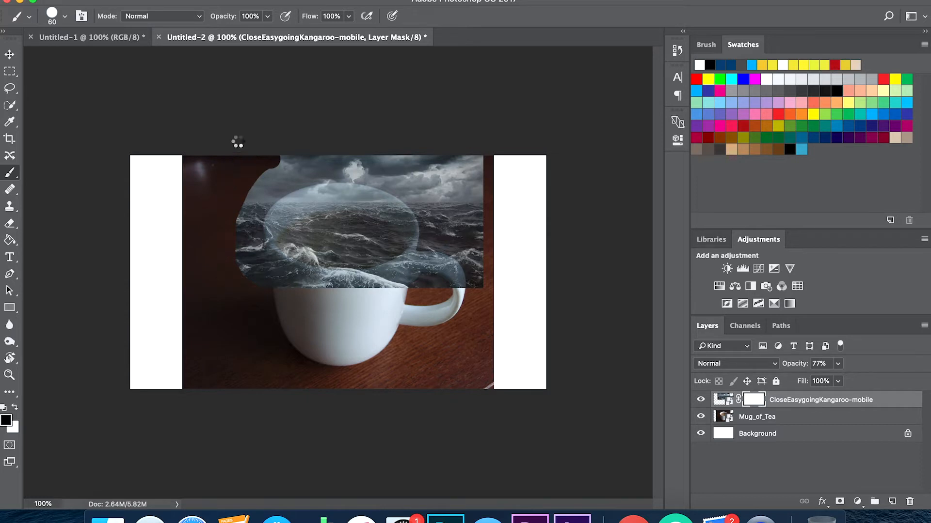
pyautogui.moveTo(270, 176)
pyautogui.mouseDown()
pyautogui.moveTo(246, 213)
pyautogui.moveTo(240, 255)
pyautogui.moveTo(264, 285)
pyautogui.mouseUp()
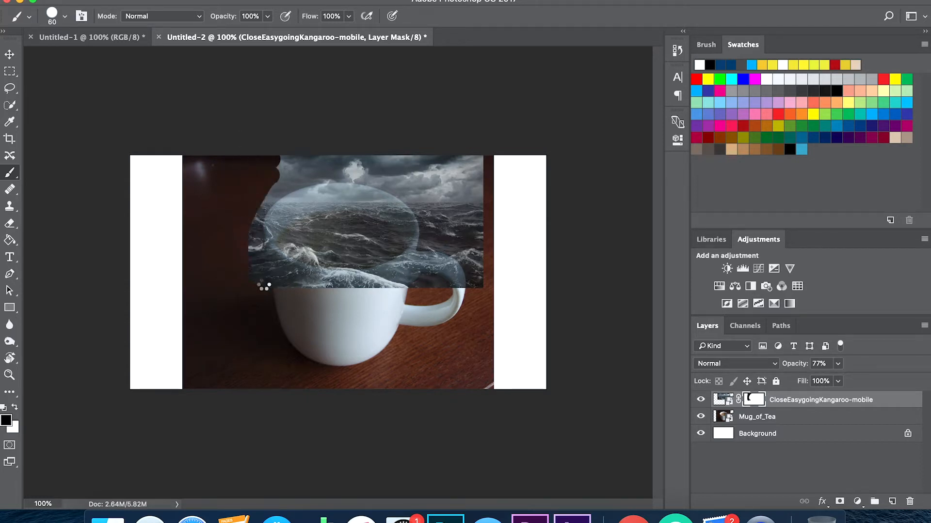
pyautogui.moveTo(280, 180)
pyautogui.mouseDown()
pyautogui.moveTo(286, 162)
pyautogui.moveTo(300, 159)
pyautogui.moveTo(391, 161)
pyautogui.moveTo(432, 183)
pyautogui.moveTo(450, 252)
pyautogui.moveTo(436, 264)
pyautogui.moveTo(436, 285)
pyautogui.mouseUp()
pyautogui.moveTo(420, 189)
pyautogui.mouseDown()
pyautogui.moveTo(365, 171)
pyautogui.moveTo(462, 201)
pyautogui.moveTo(405, 148)
pyautogui.mouseUp()
pyautogui.moveTo(487, 187); pyautogui.dragTo(484, 230)
pyautogui.click(416, 277)
pyautogui.press('super+=')
pyautogui.moveTo(408, 289)
pyautogui.mouseDown()
pyautogui.moveTo(502, 223)
pyautogui.moveTo(463, 291)
pyautogui.mouseUp()
pyautogui.moveTo(511, 134)
pyautogui.mouseDown()
pyautogui.moveTo(513, 172)
pyautogui.moveTo(501, 213)
pyautogui.mouseUp()
pyautogui.moveTo(248, 87)
pyautogui.mouseDown()
pyautogui.moveTo(170, 155)
pyautogui.moveTo(163, 211)
pyautogui.moveTo(245, 261)
pyautogui.moveTo(209, 128)
pyautogui.mouseUp()
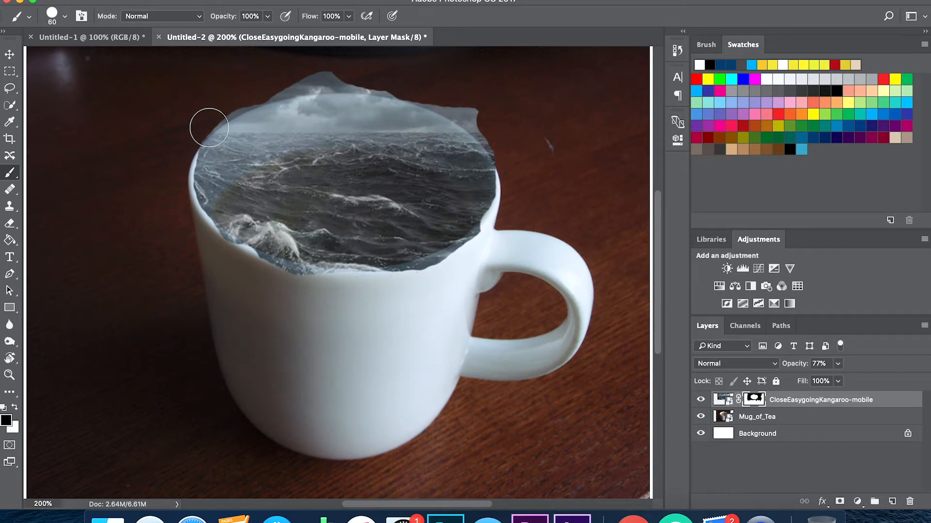
# Reduce the brush to 35 px and mask out the ocean and sky along the mug's back rim and inner wall.
pyautogui.press('[')
pyautogui.press('[')
pyautogui.press('[')
pyautogui.moveTo(209, 129)
pyautogui.mouseDown()
pyautogui.moveTo(224, 139)
pyautogui.moveTo(198, 192)
pyautogui.moveTo(291, 90)
pyautogui.moveTo(473, 127)
pyautogui.moveTo(313, 84)
pyautogui.moveTo(340, 97)
pyautogui.mouseUp()
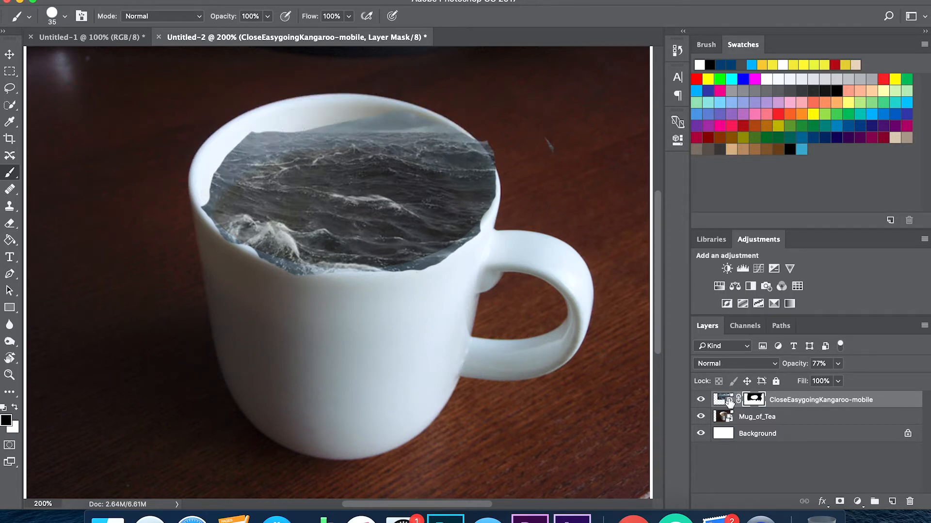
# Lower the ocean layer's opacity to 56% and make its layer mask active again.
pyautogui.click(725, 400)
pyautogui.moveTo(799, 369); pyautogui.dragTo(786, 369)
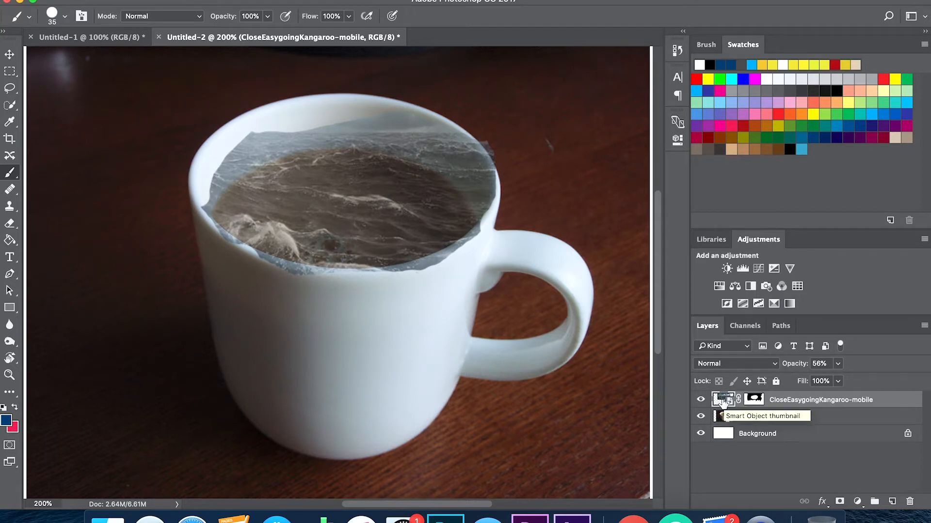
pyautogui.click(747, 399)
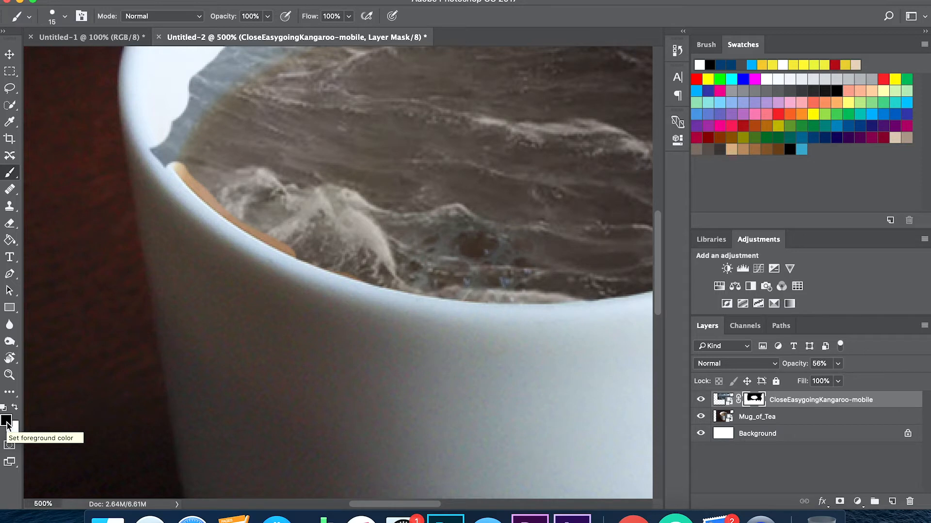
# Switch the foreground colour to white and paint the ocean back over the exposed tea along the mug's front rim.
pyautogui.press('x')
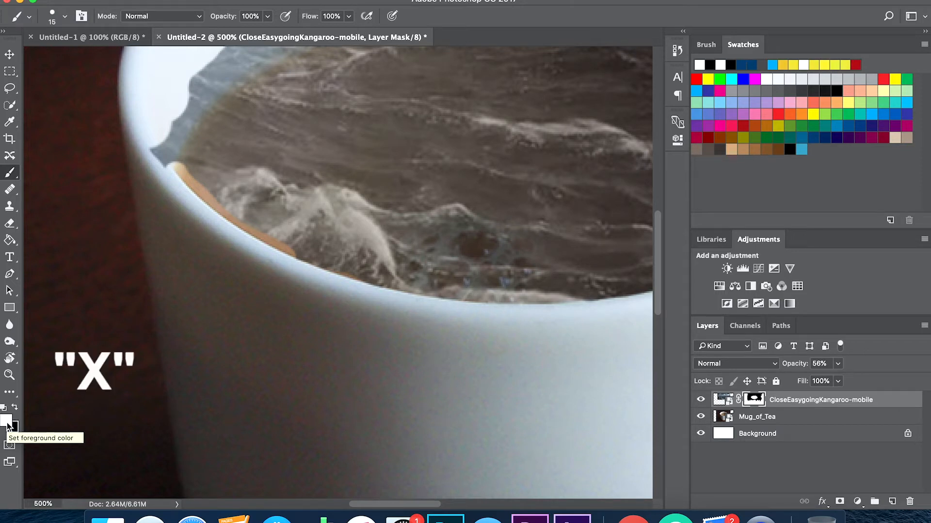
pyautogui.press('x')
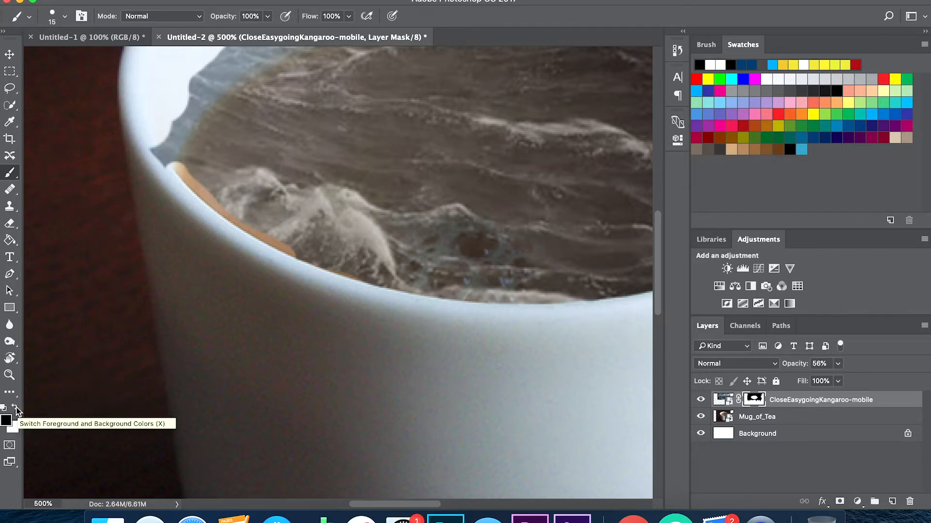
pyautogui.click(16, 410)
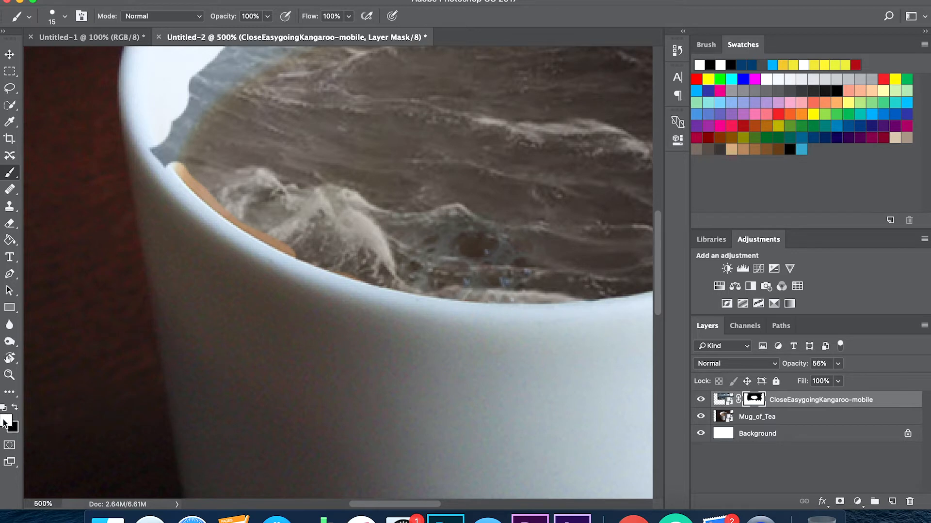
pyautogui.moveTo(195, 155)
pyautogui.mouseDown()
pyautogui.moveTo(181, 160)
pyautogui.moveTo(220, 196)
pyautogui.mouseUp()
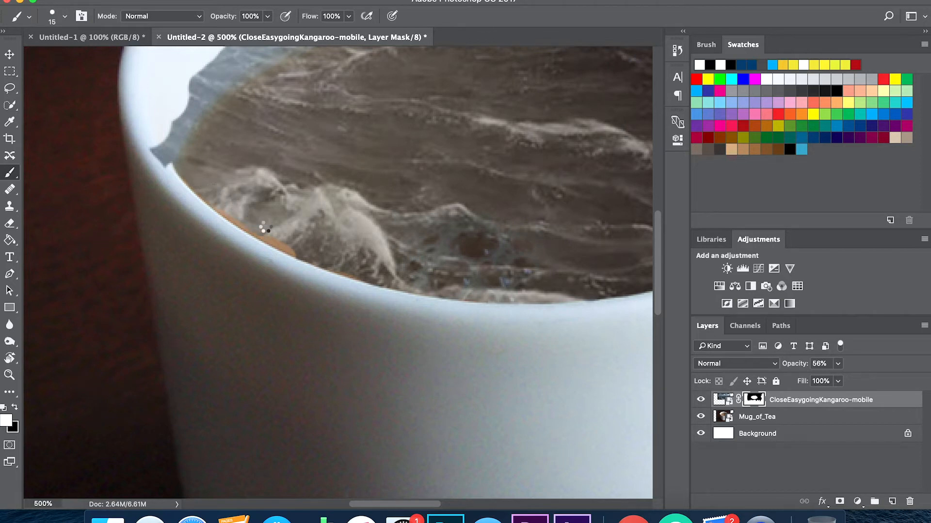
pyautogui.moveTo(285, 237); pyautogui.dragTo(295, 245)
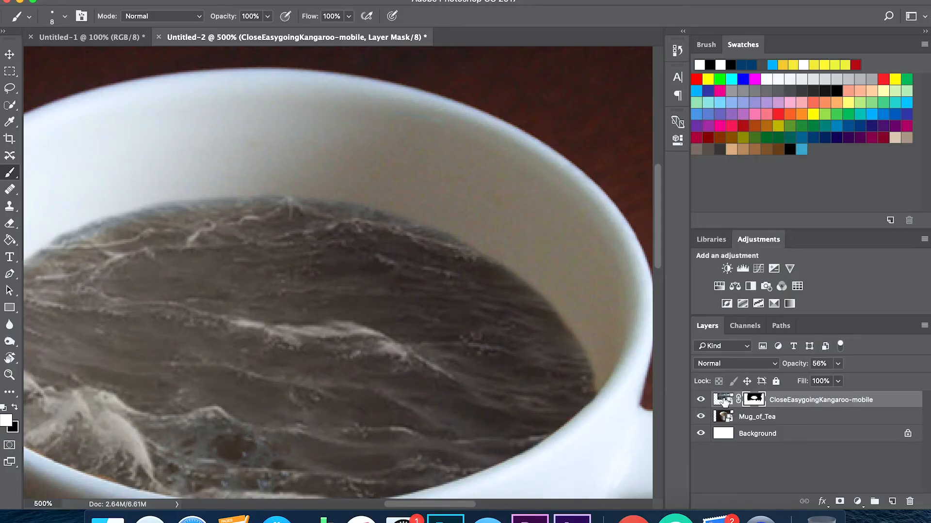
# Raise the opacity of the masked ocean layer.
pyautogui.press('super+minus')
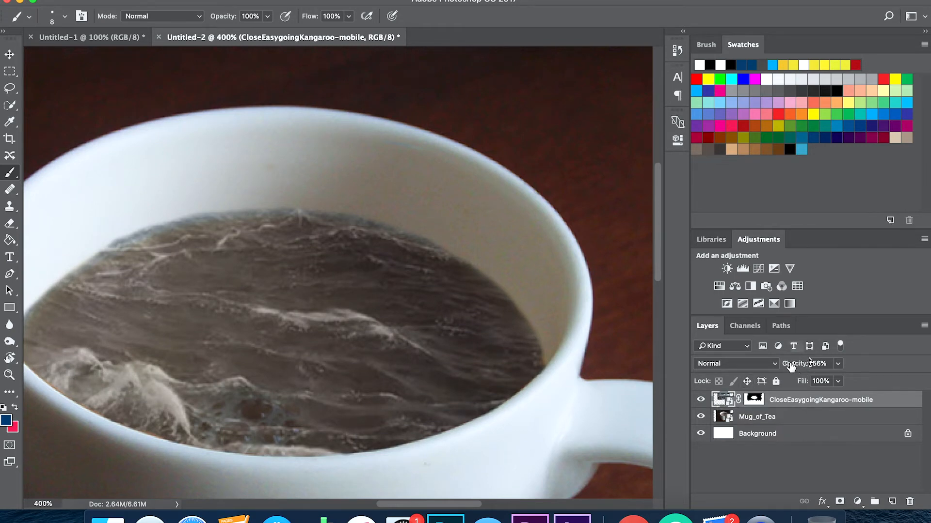
pyautogui.moveTo(806, 365); pyautogui.dragTo(826, 365)
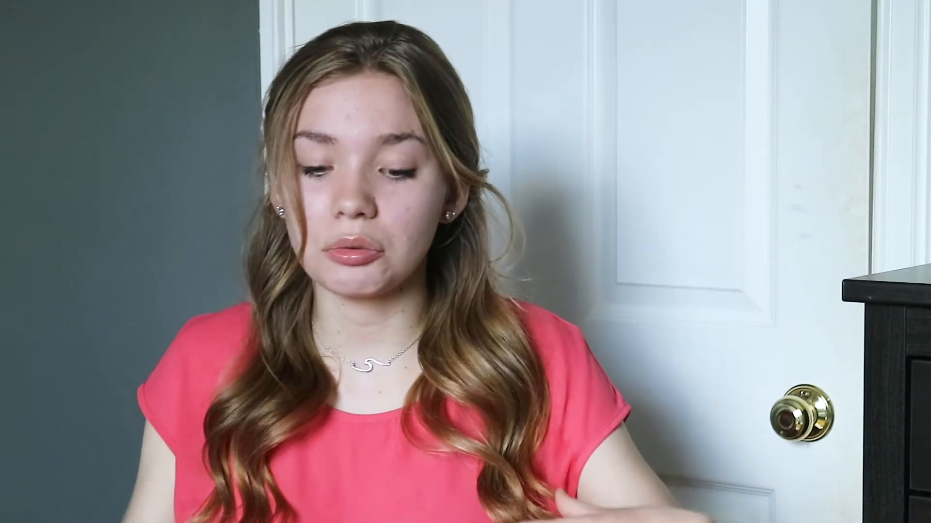